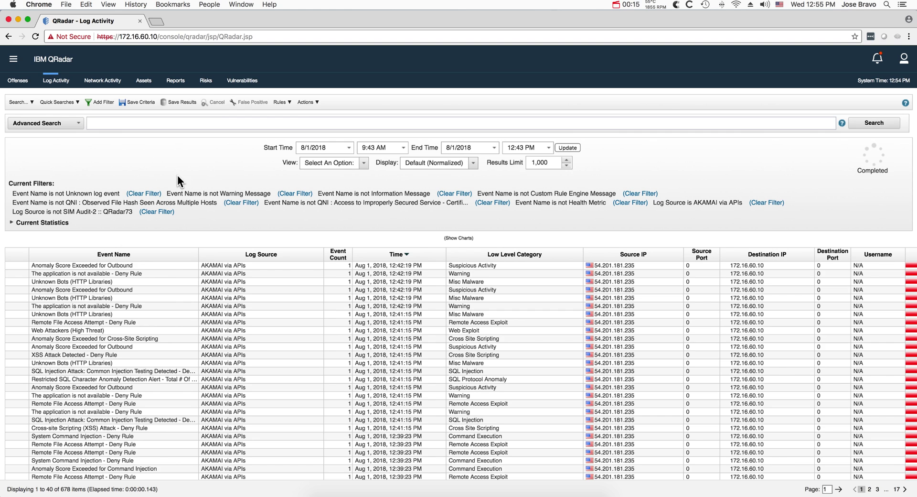
Go to Admin > Log Sources and start adding a new log source
click(14, 69)
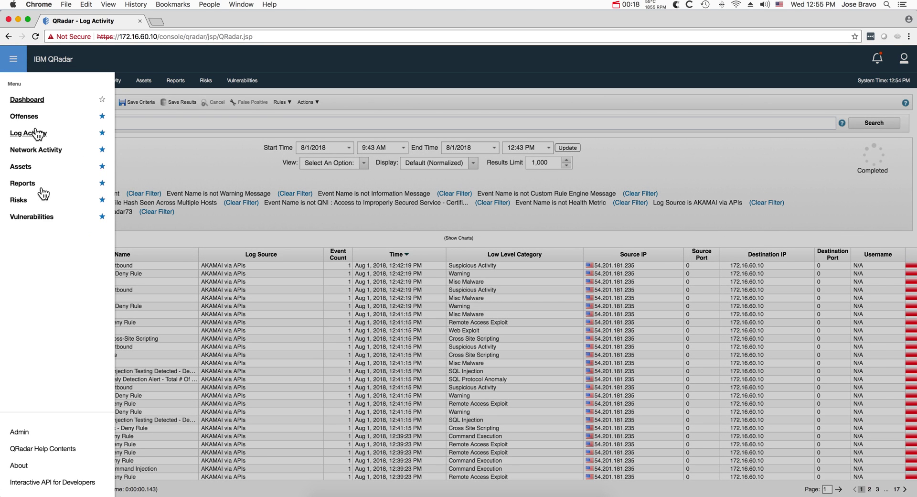
click(25, 432)
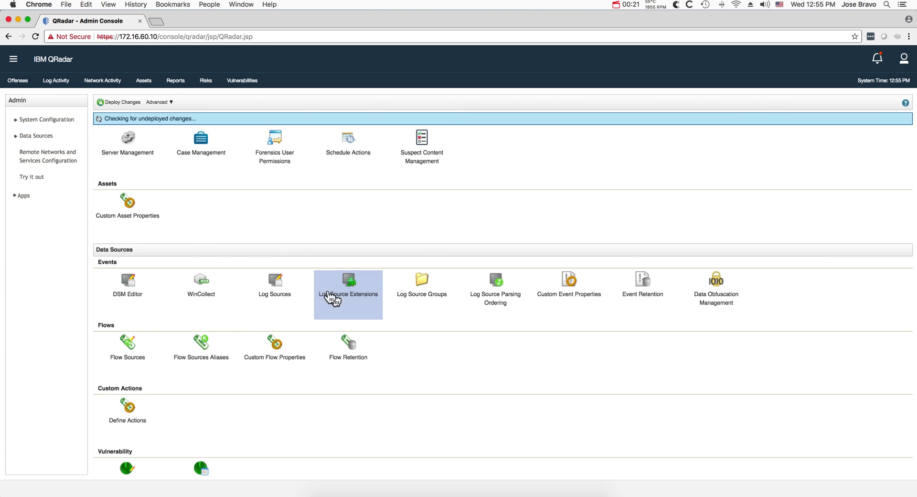
click(274, 286)
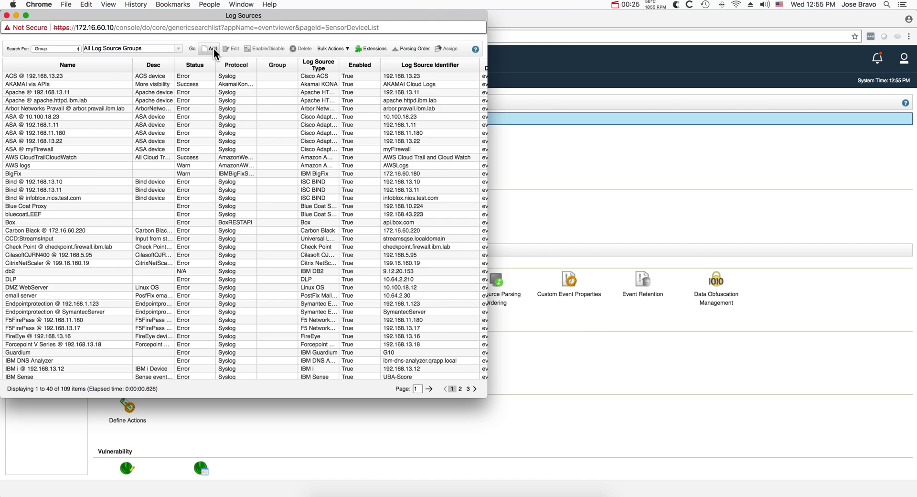
click(213, 47)
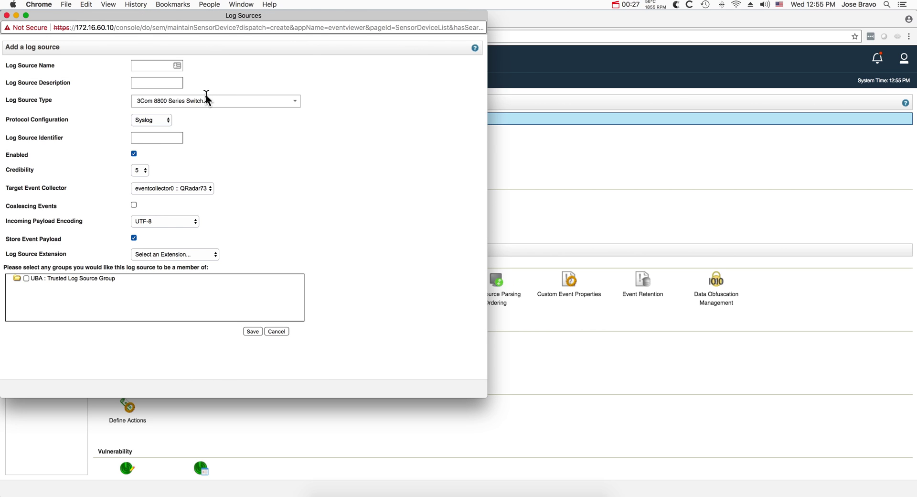
Set type Akamai KONA with protocol Akamai Kona REST API, then close the form unsaved
click(206, 101)
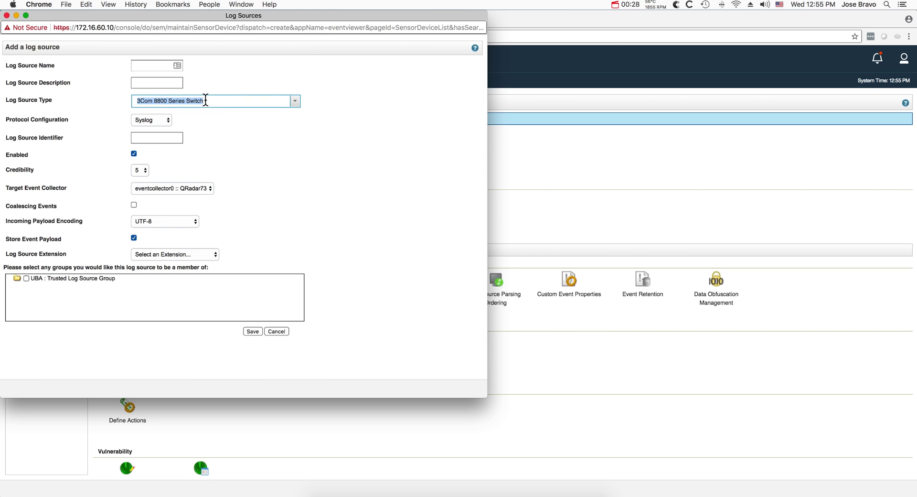
click(293, 102)
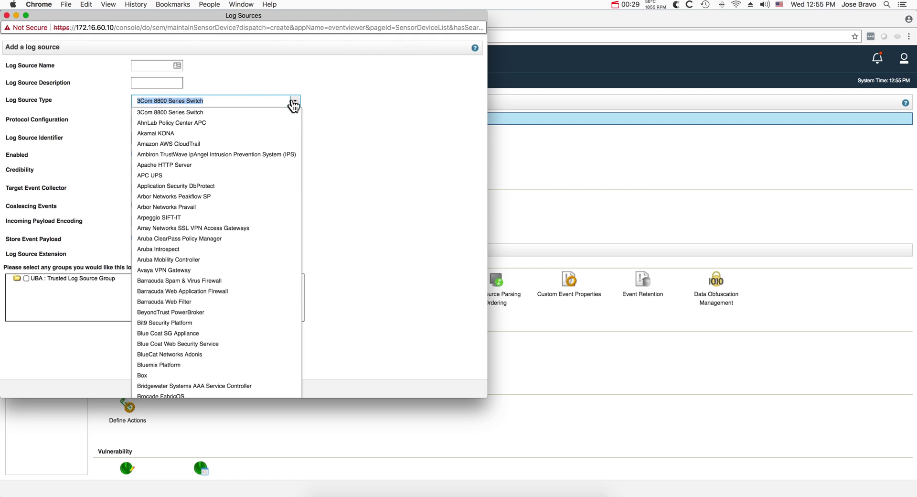
click(240, 138)
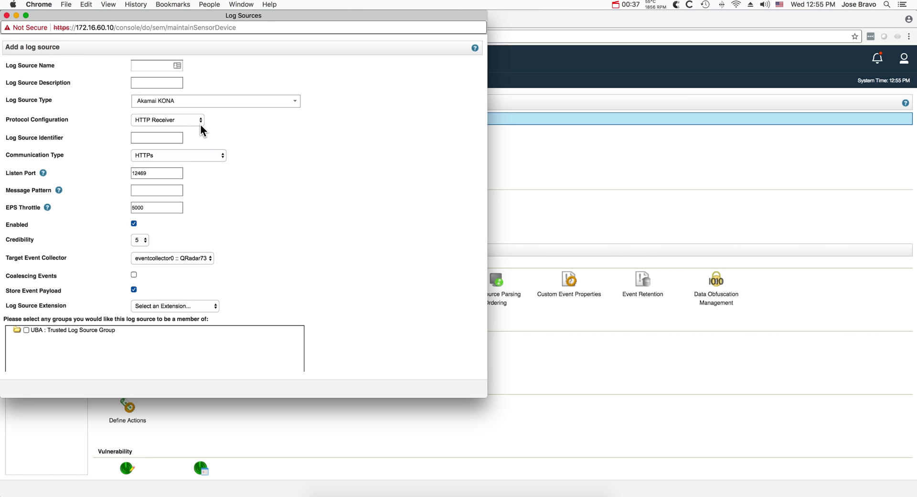
click(199, 121)
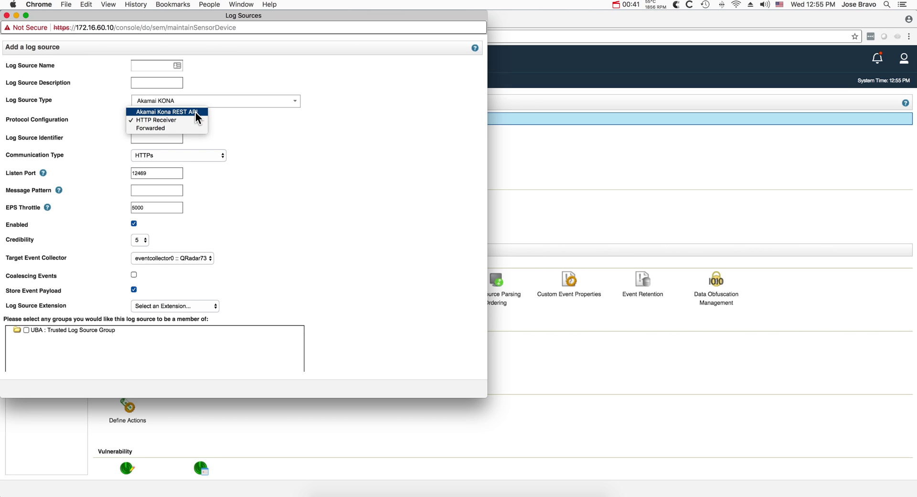
click(195, 112)
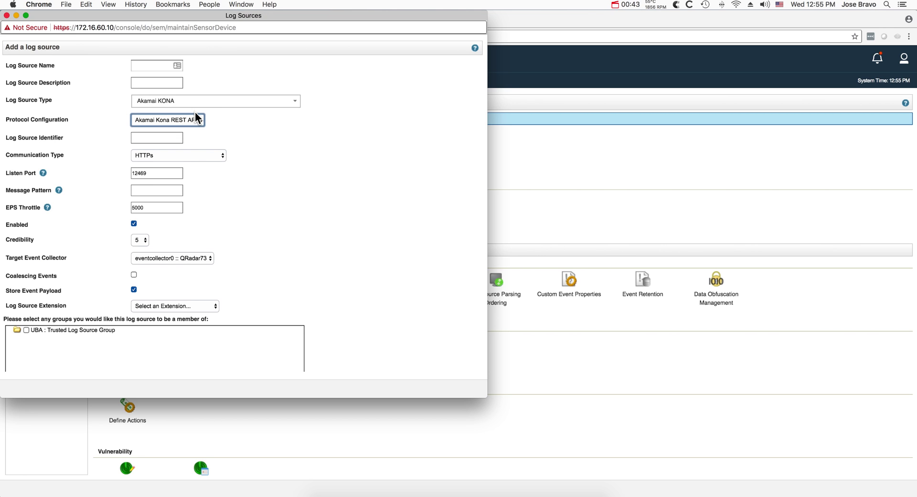
click(7, 16)
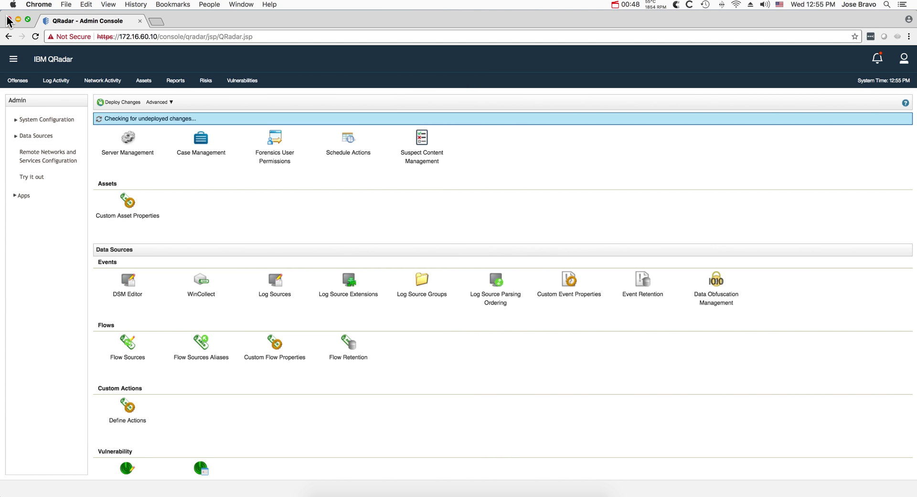
click(276, 283)
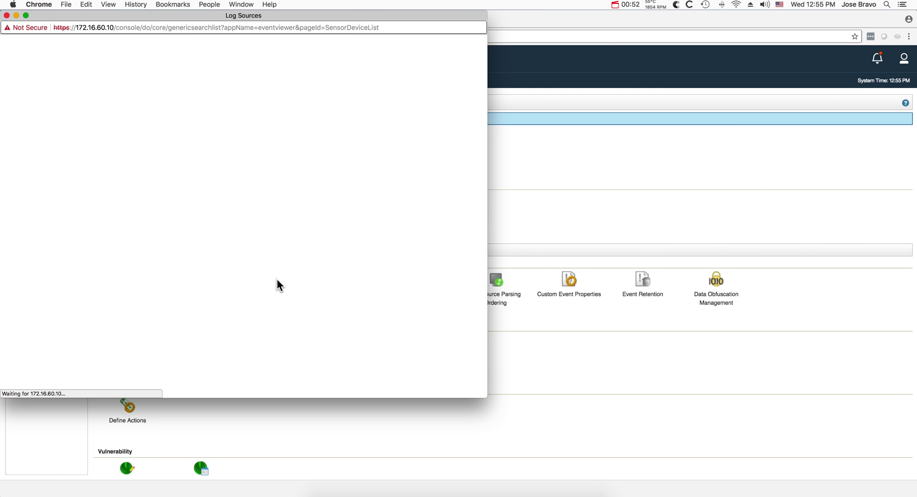
double_click(50, 84)
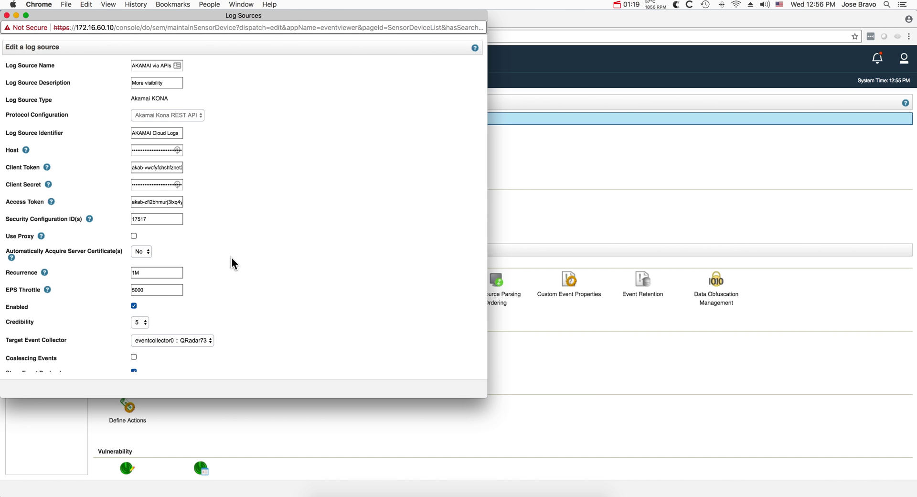
scroll(232, 258, down, 2)
scroll(232, 258, down, 1)
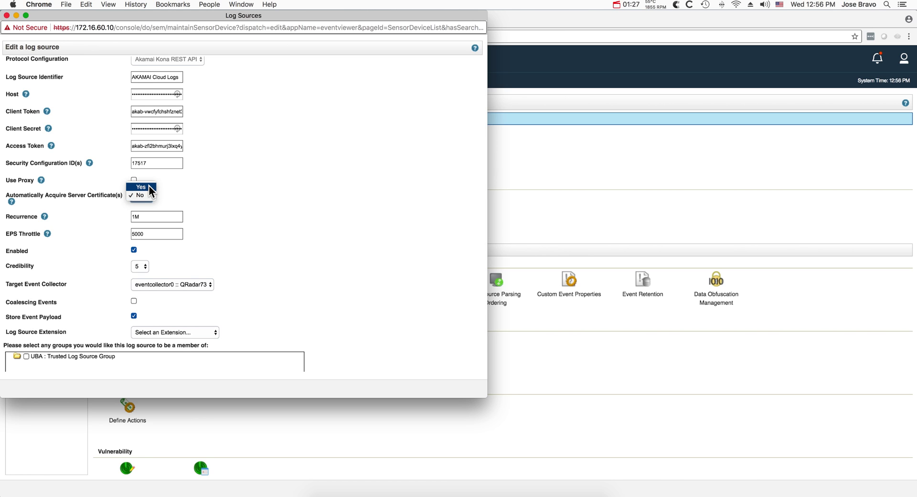
click(199, 190)
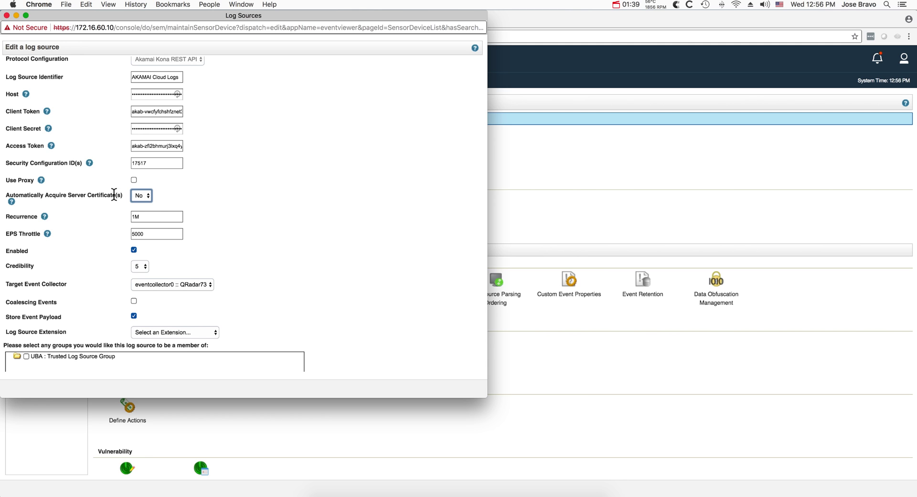
click(95, 216)
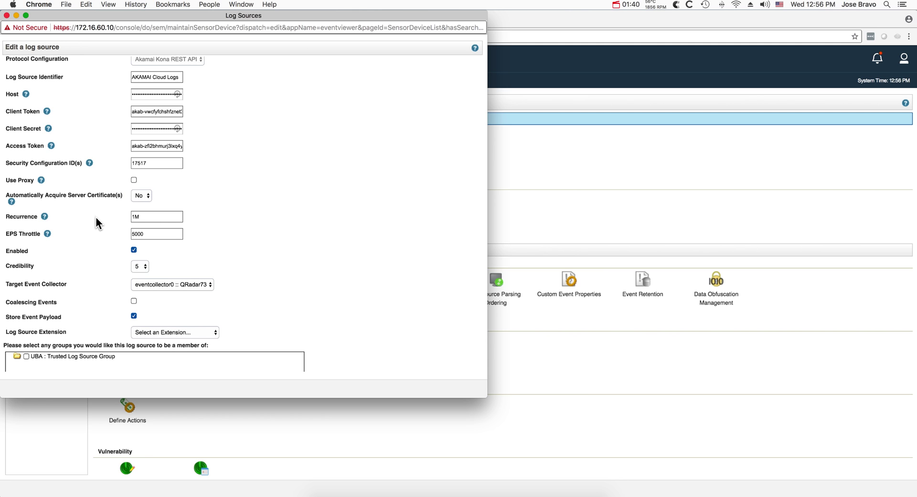
click(7, 15)
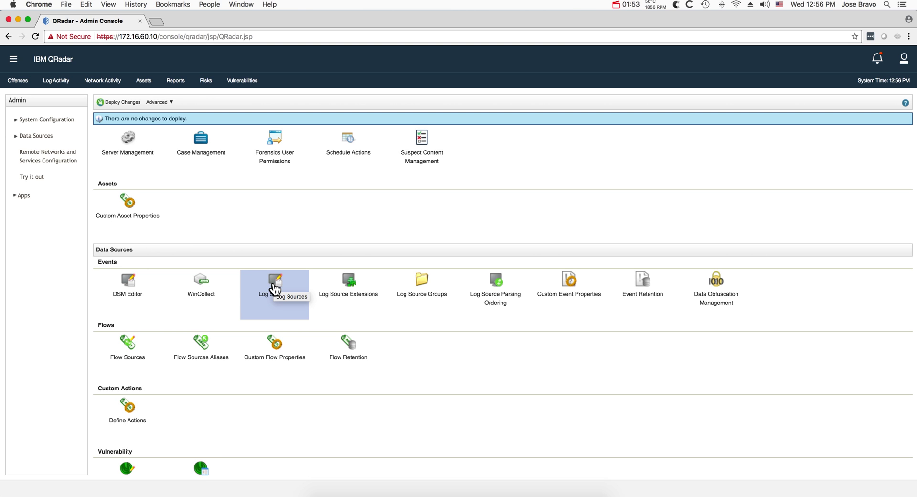
click(275, 288)
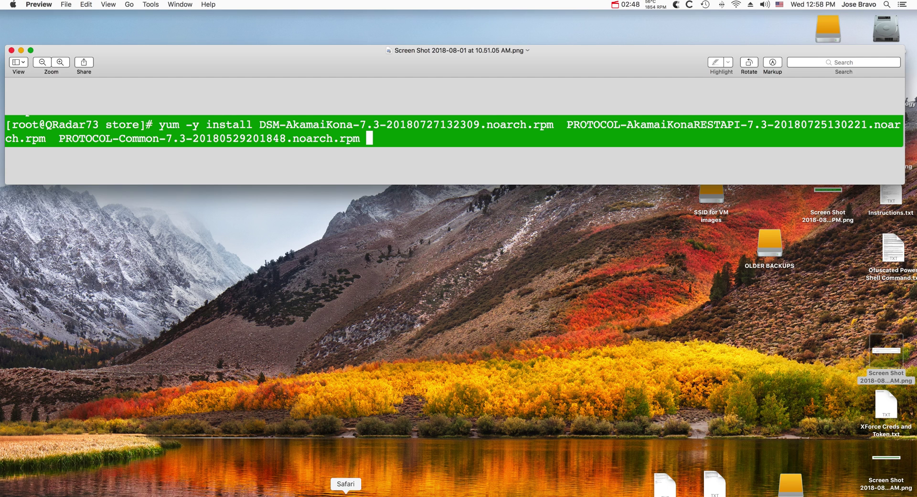
Back in the Admin Console, open and close Advanced, then show the tomcat restart screenshot
click(359, 494)
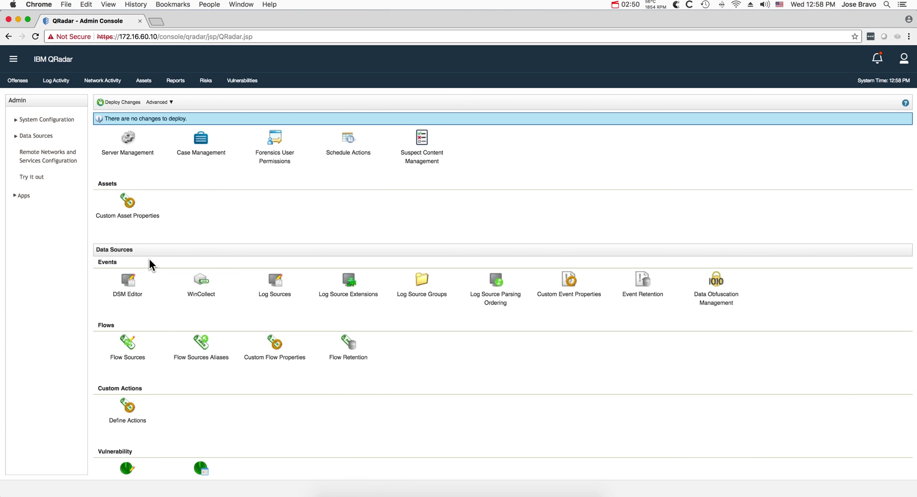
click(156, 102)
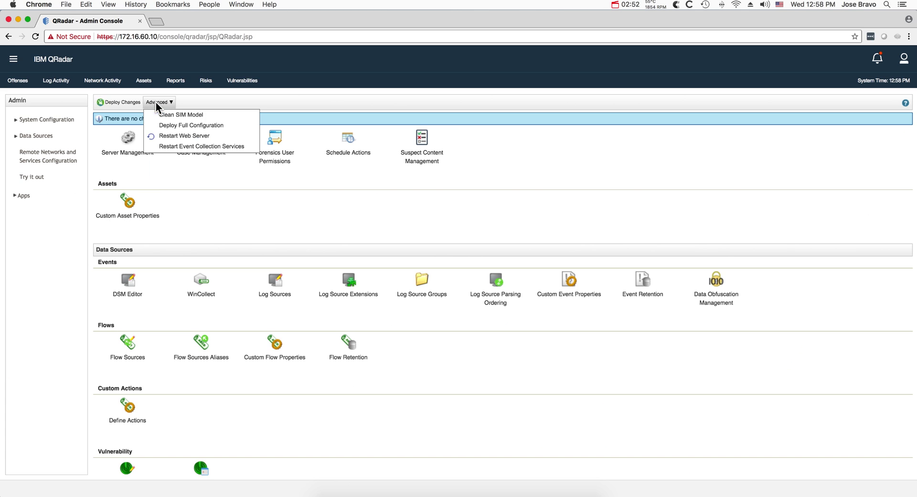
click(225, 220)
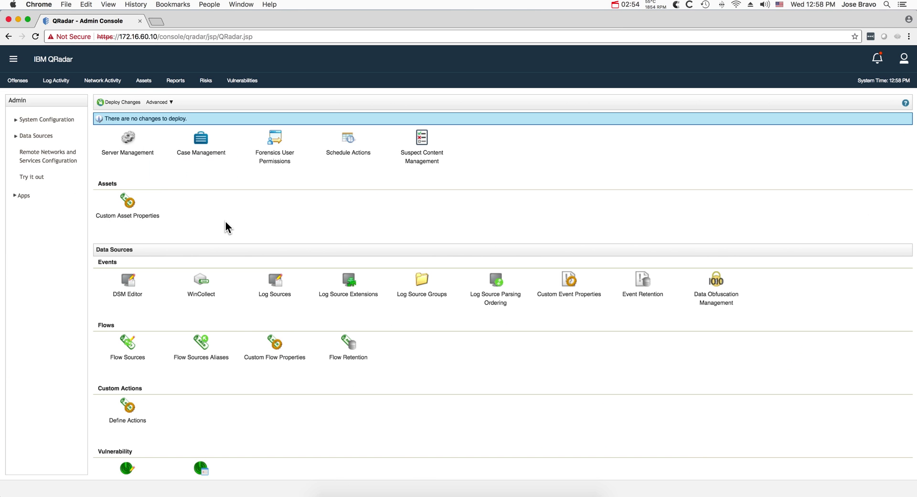
click(421, 478)
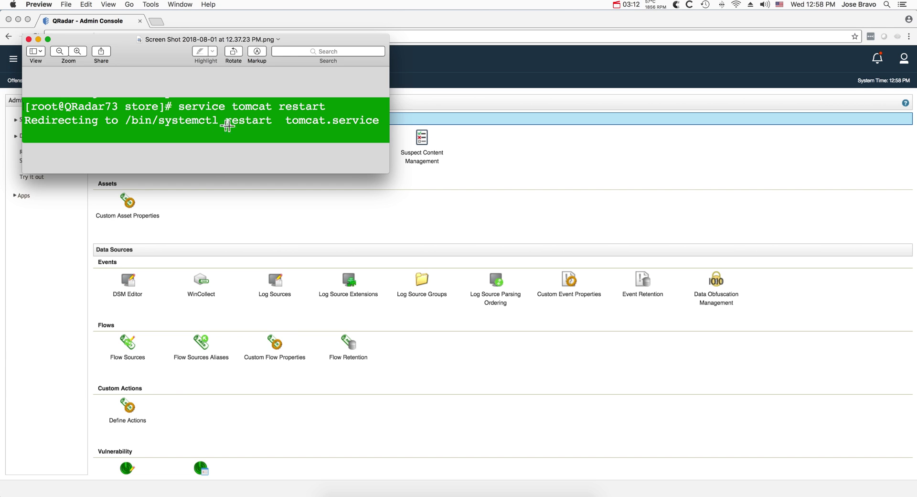
Minimize the Preview tomcat restart screenshot to reveal QRadar's Log Activity with AKAMAI events
click(38, 39)
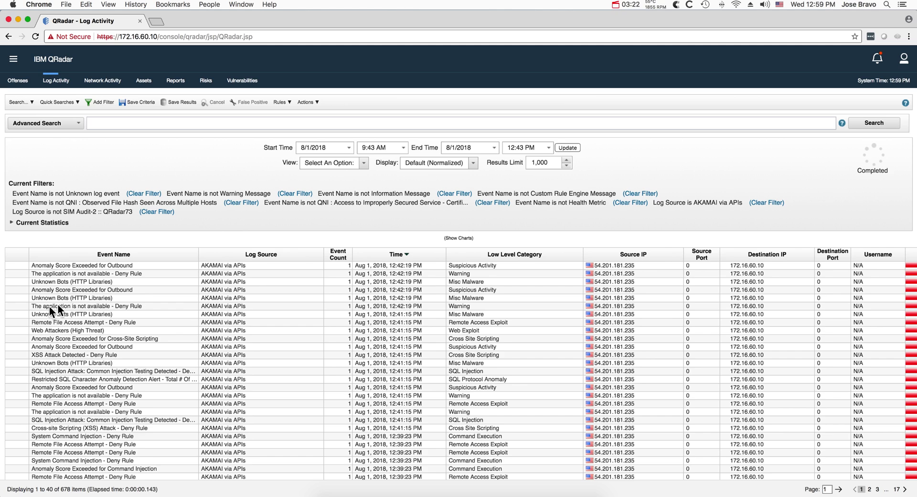
click(55, 367)
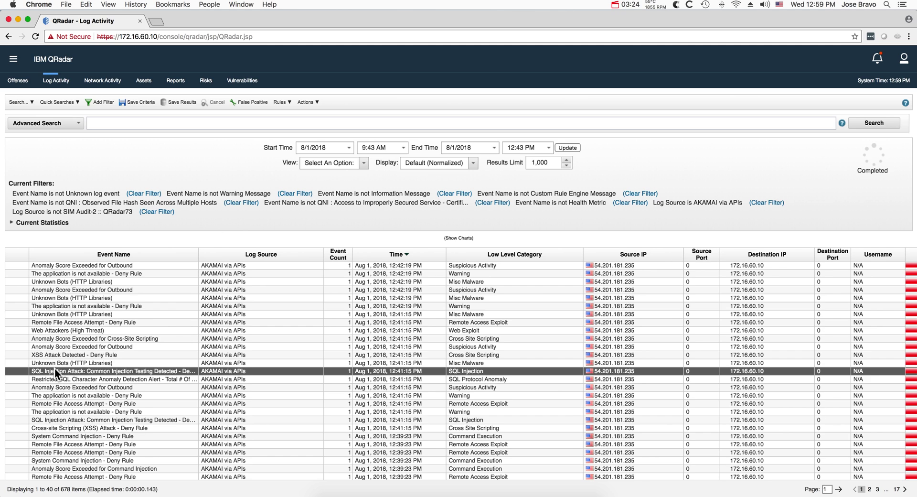
click(68, 419)
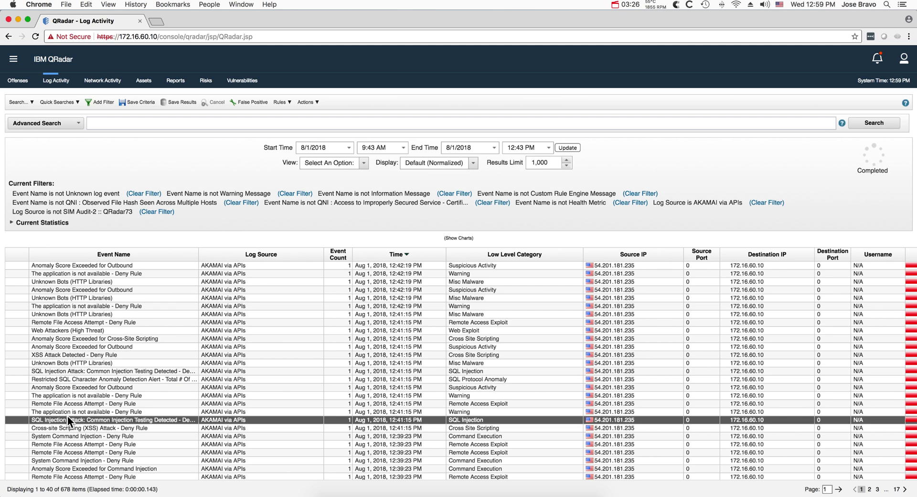
click(67, 425)
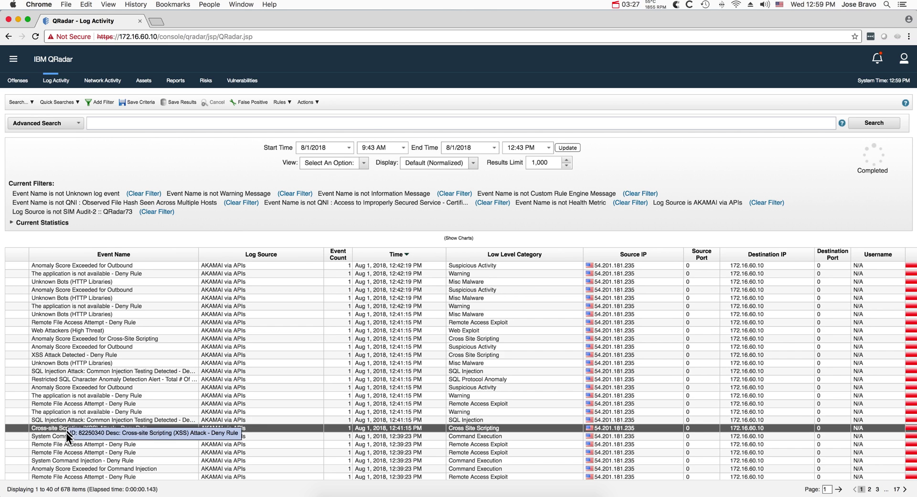